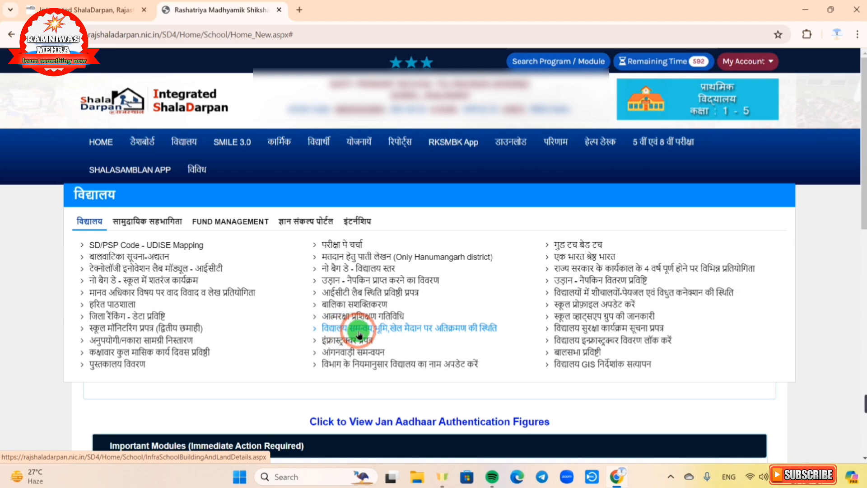
# Open the school module's form on school merger and encroachment status of land and playground.
pyautogui.click(454, 336)
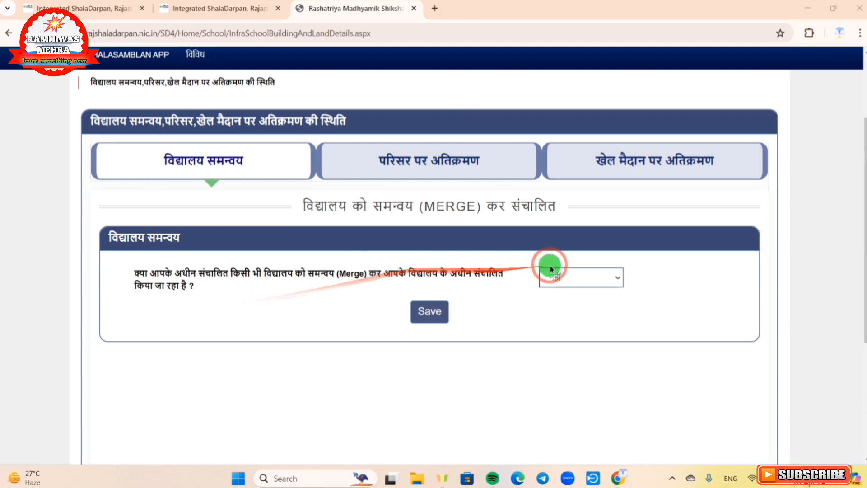
# Answer हाँ to the school merger question and set the number of merged schools to 1.
pyautogui.click(578, 281)
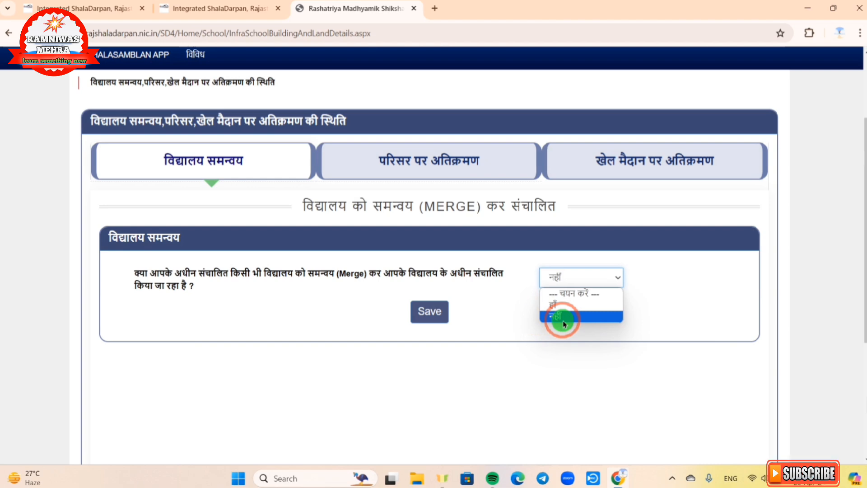
pyautogui.click(555, 308)
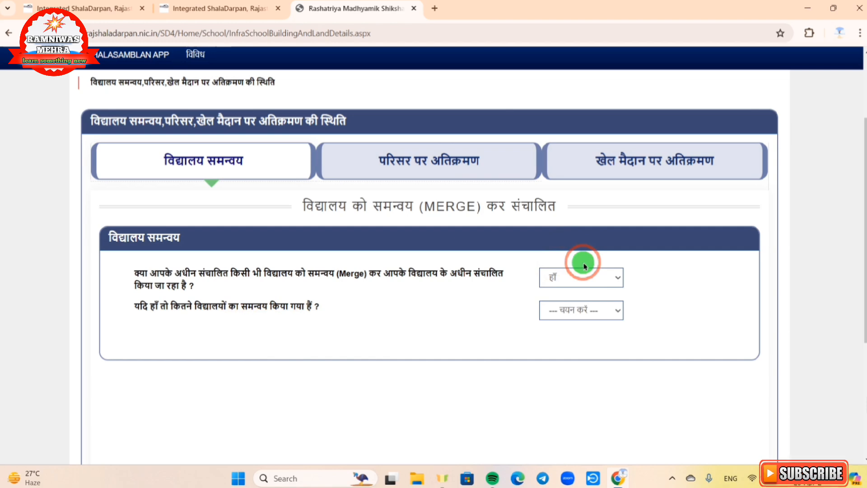
pyautogui.click(579, 312)
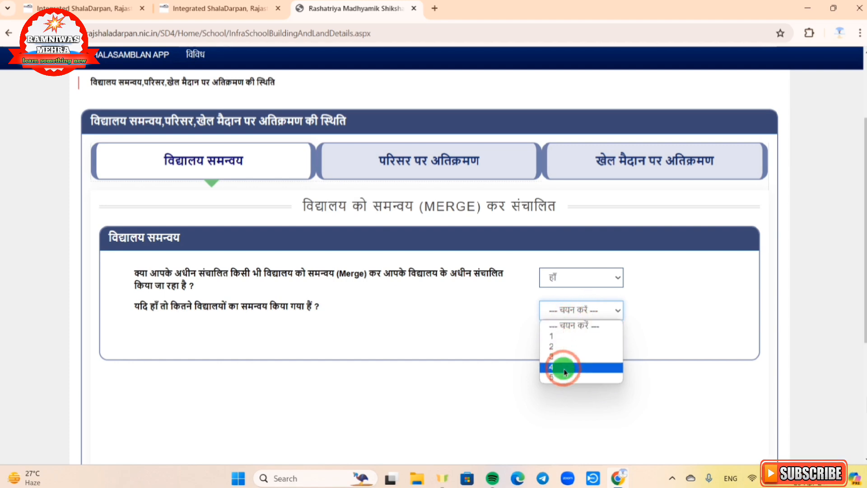
pyautogui.click(559, 337)
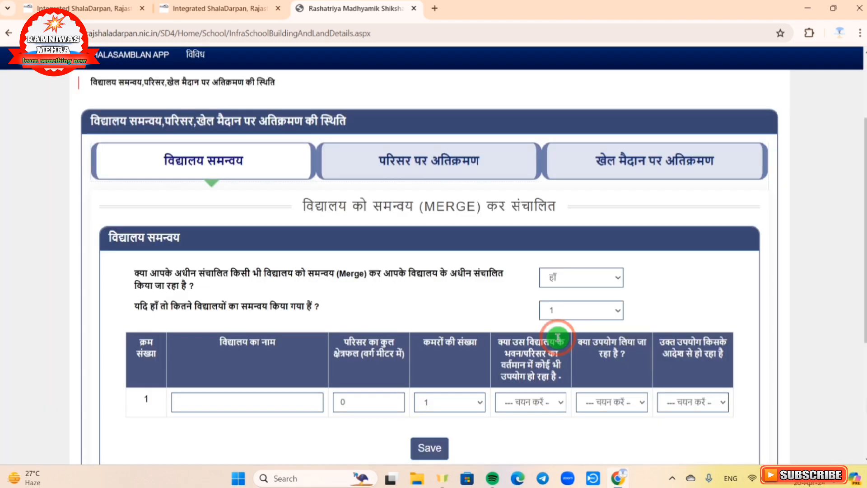
# Set the merged school's room count to 3 and mark its building as currently in use with हाँ.
pyautogui.scroll(-1, 558, 337)
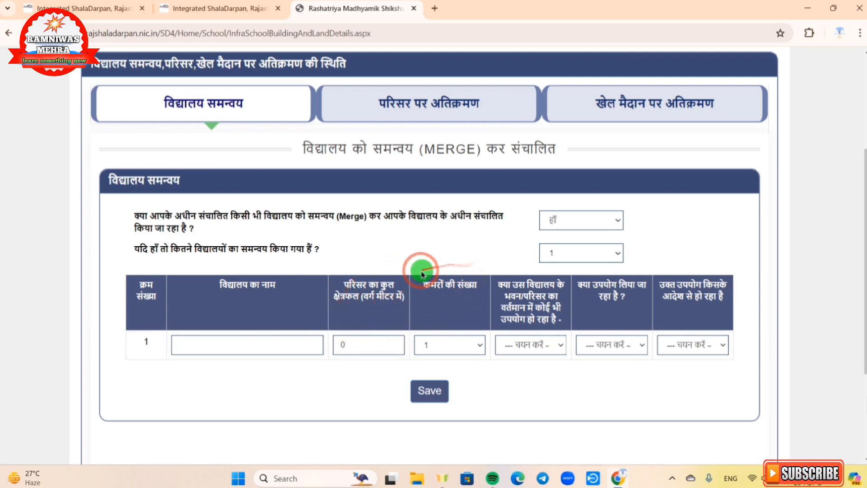
pyautogui.click(446, 346)
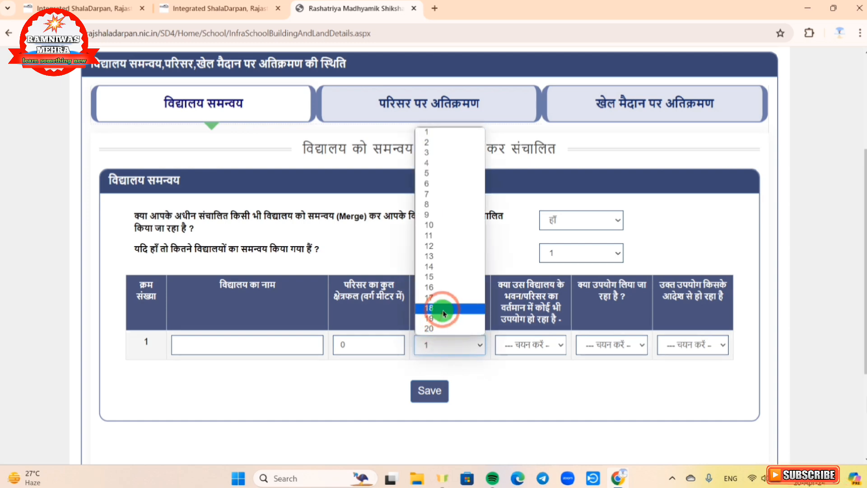
pyautogui.click(432, 154)
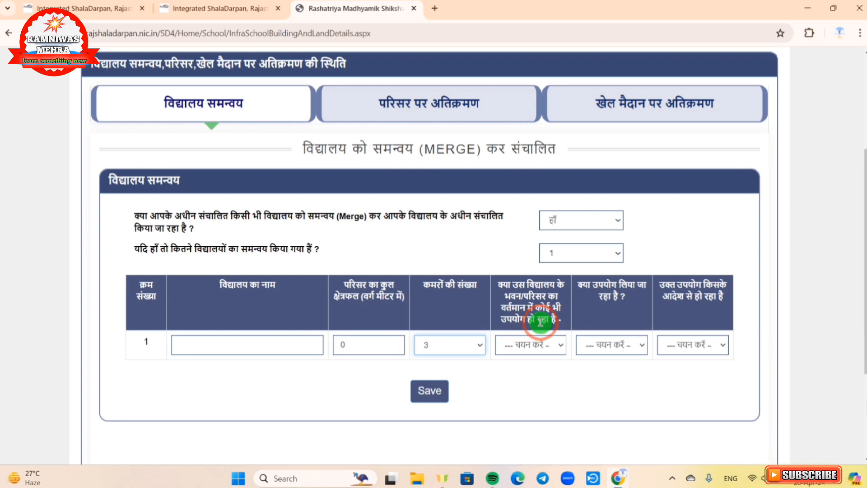
pyautogui.click(539, 352)
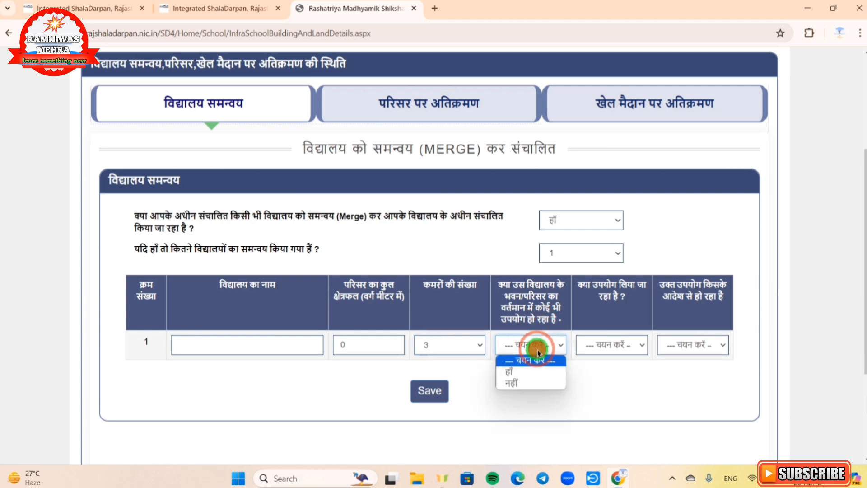
pyautogui.click(521, 373)
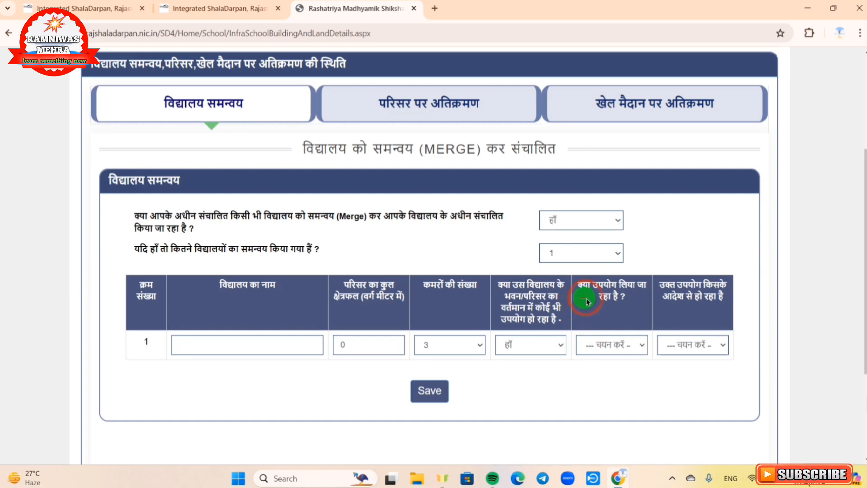
# Set the building's use to अन्य विभाग को उपयोग हेतु निशुल्क दिया गया है and the ordering authority to शिक्षा विभाग के आदेश से.
pyautogui.click(611, 347)
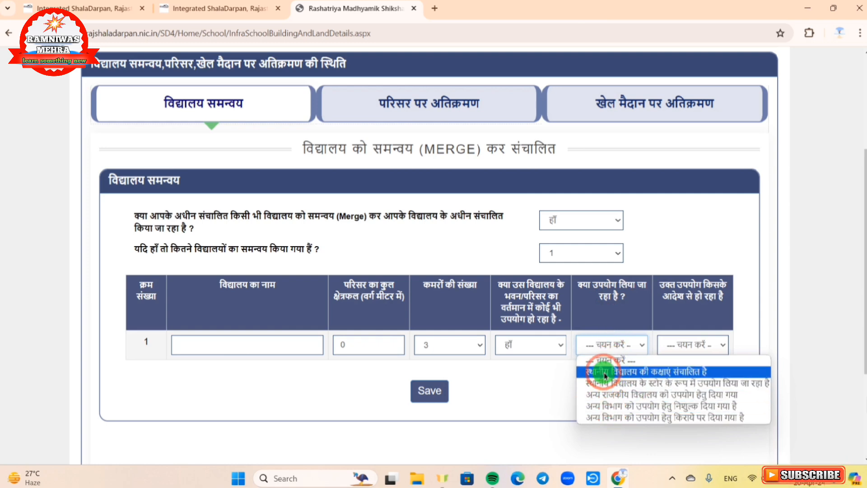
pyautogui.click(606, 405)
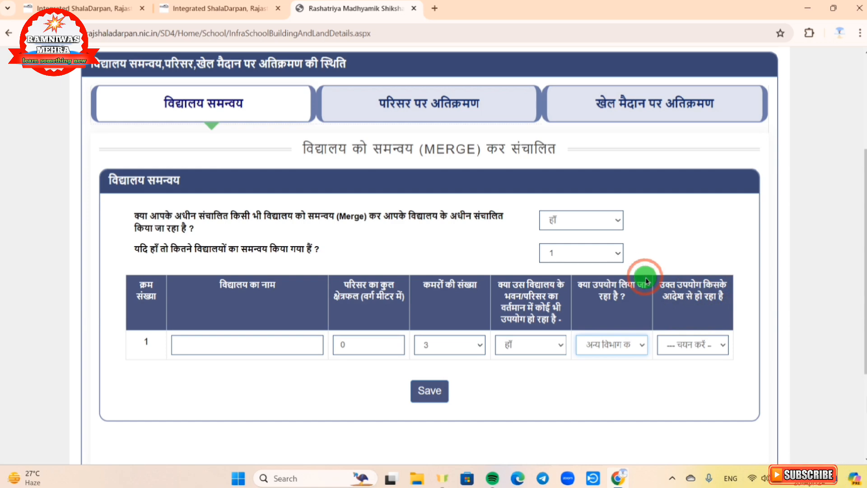
pyautogui.click(688, 351)
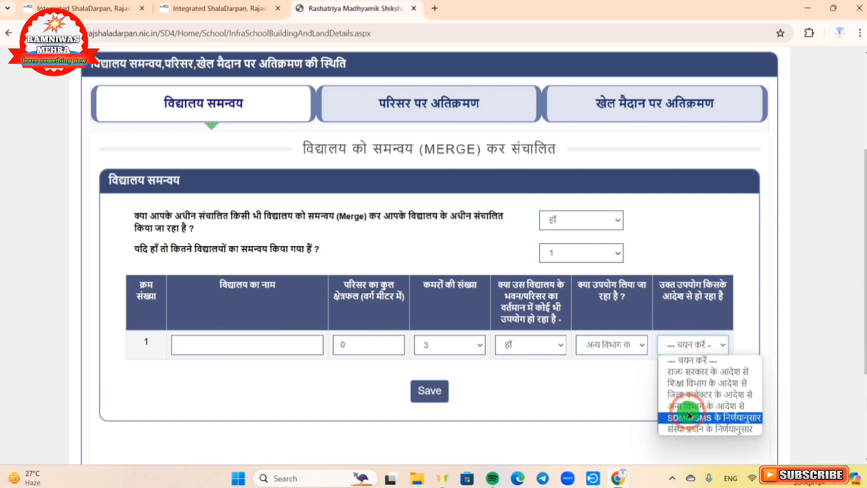
pyautogui.click(684, 383)
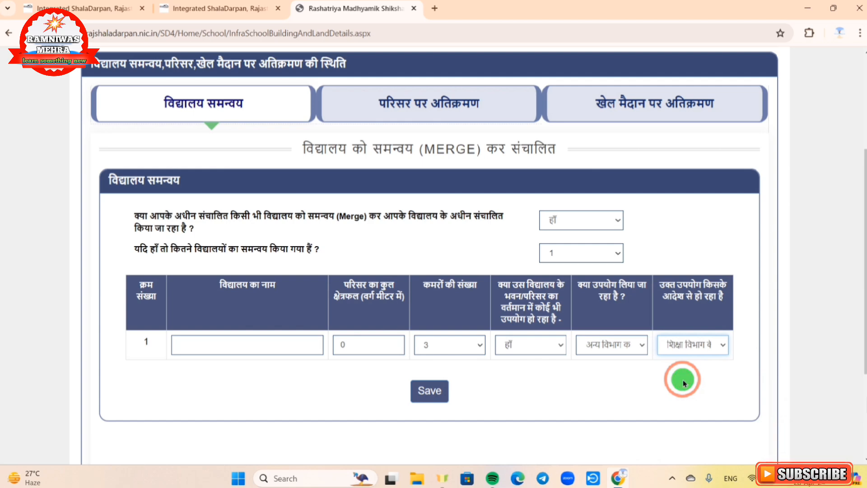
# Change the merged school's current building use answer to नहीं.
pyautogui.click(522, 346)
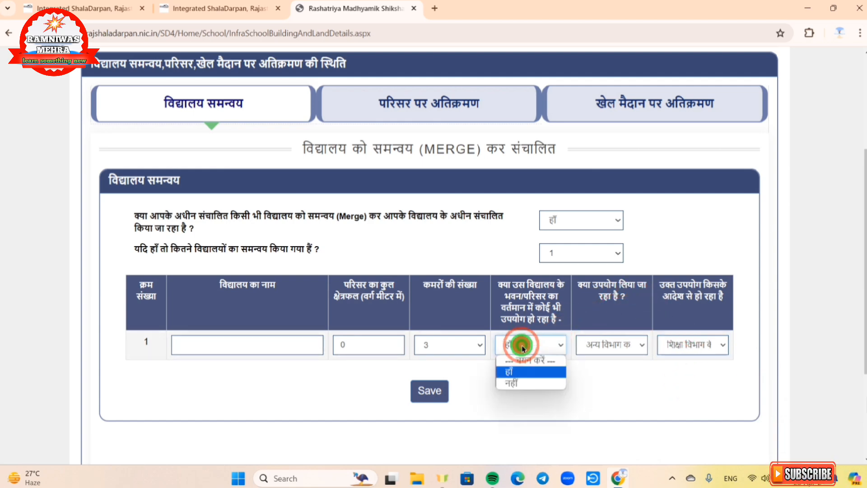
pyautogui.click(522, 384)
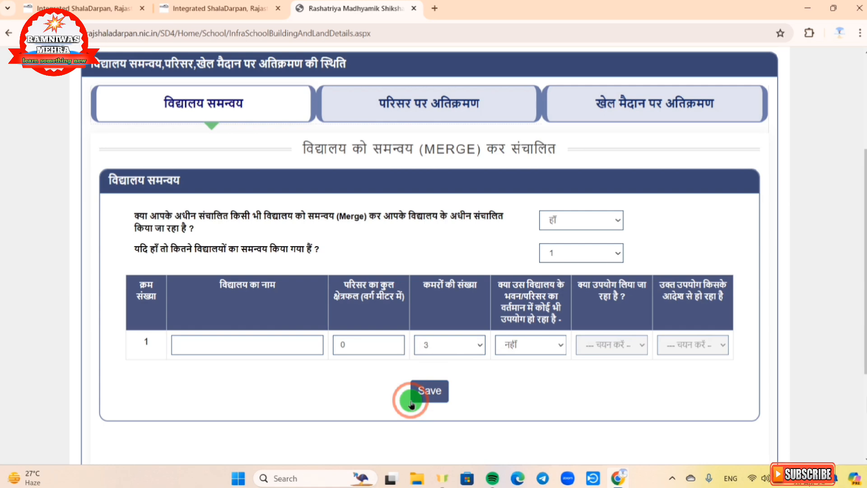
# Set the school merger answer to नहीं, save the section and dismiss the message.
pyautogui.click(576, 221)
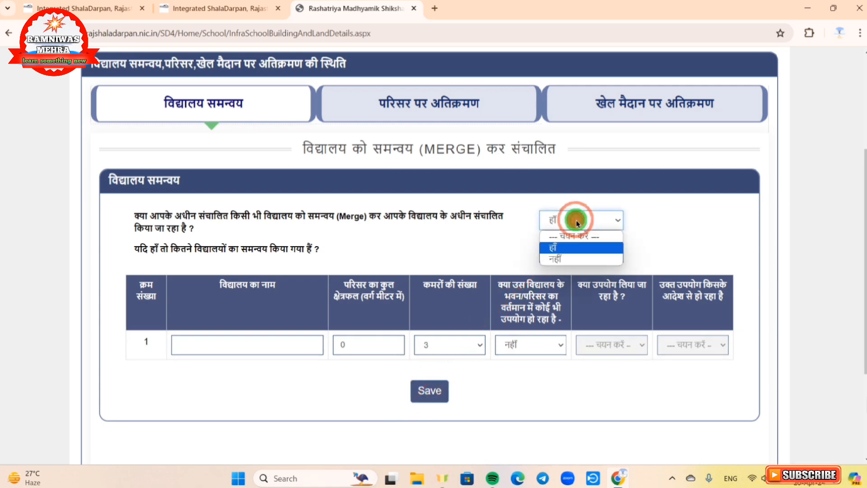
pyautogui.click(576, 260)
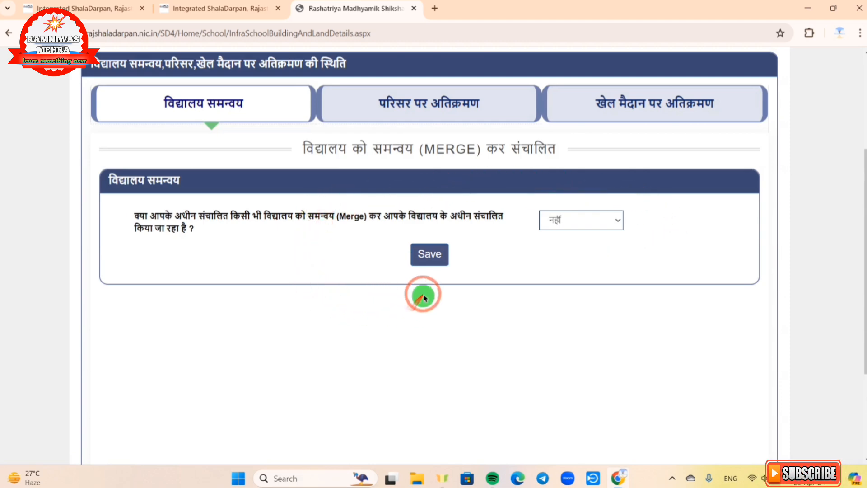
pyautogui.click(421, 261)
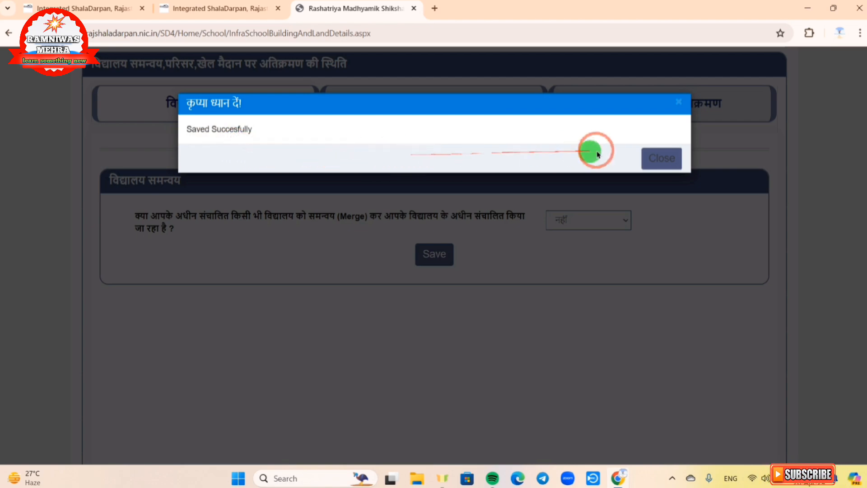
pyautogui.click(662, 159)
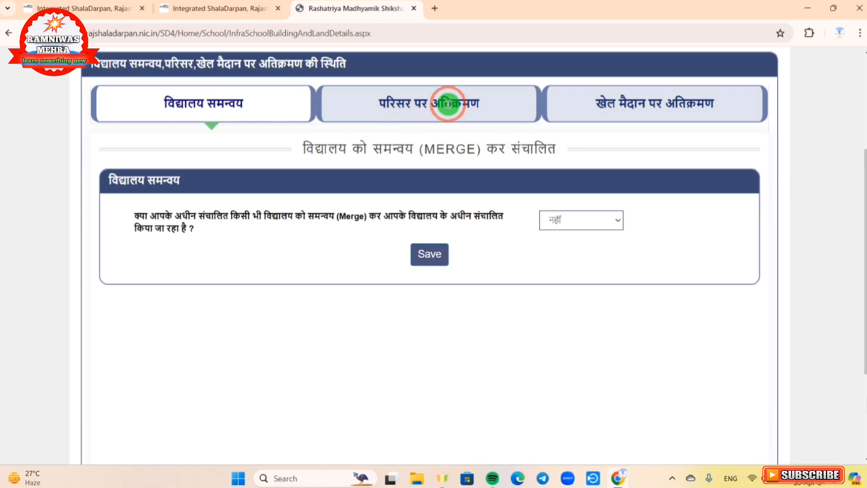
# In the परिसर पर अतिक्रमण section, set campus A's encroachment status and written intimation to the competent officer both to हाँ.
pyautogui.click(448, 104)
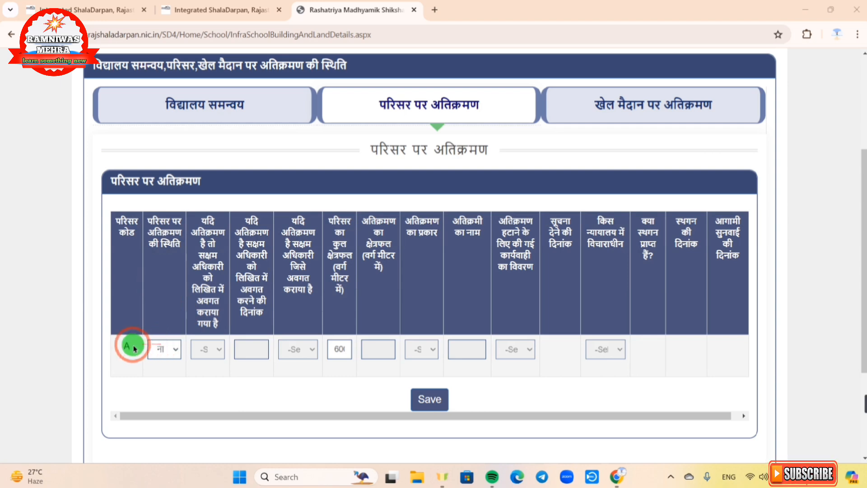
pyautogui.click(173, 350)
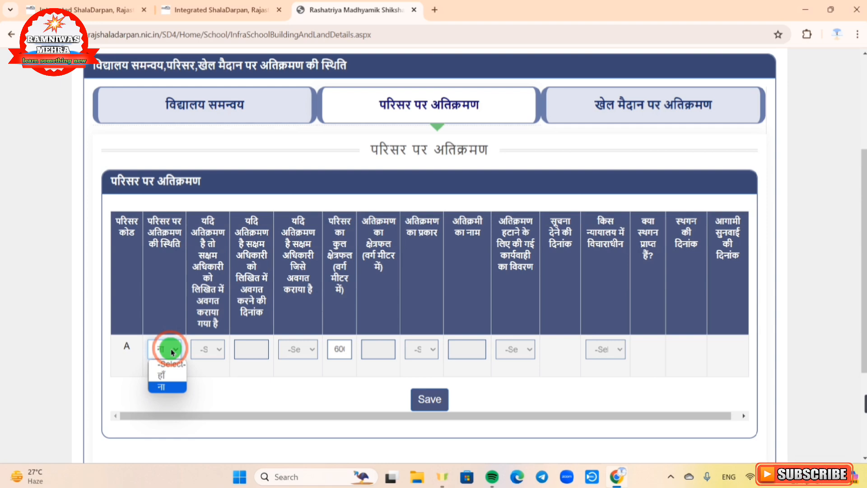
pyautogui.click(170, 387)
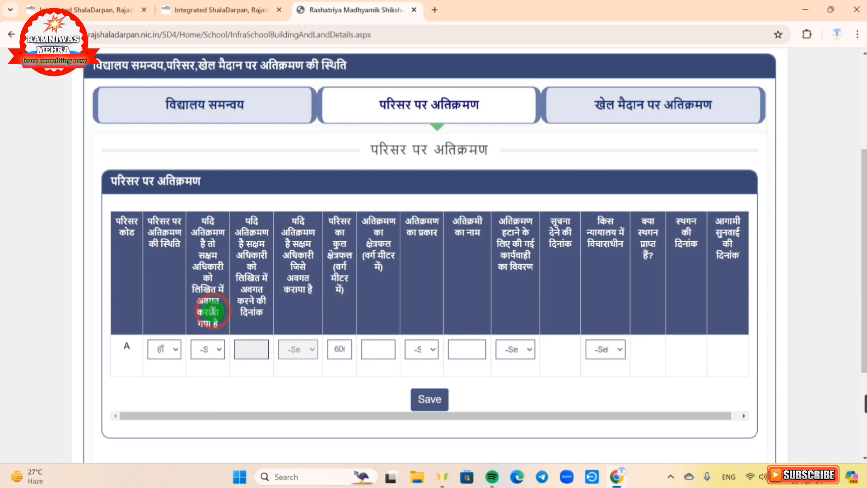
pyautogui.click(211, 350)
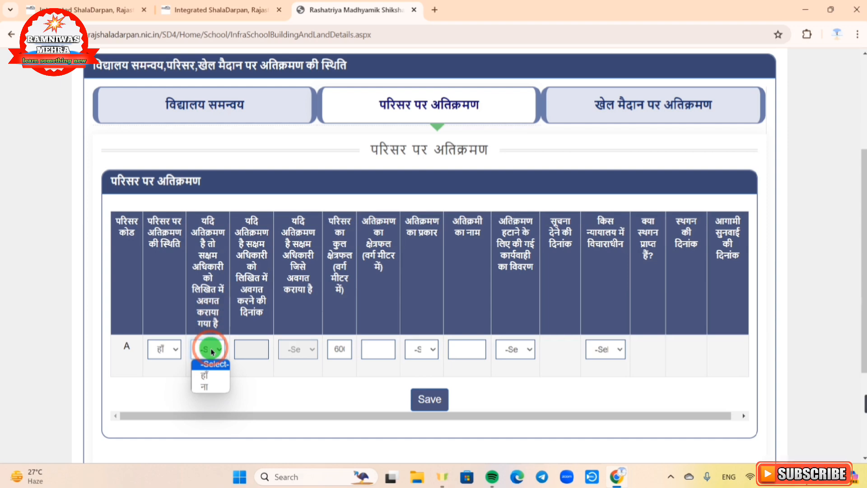
pyautogui.click(211, 376)
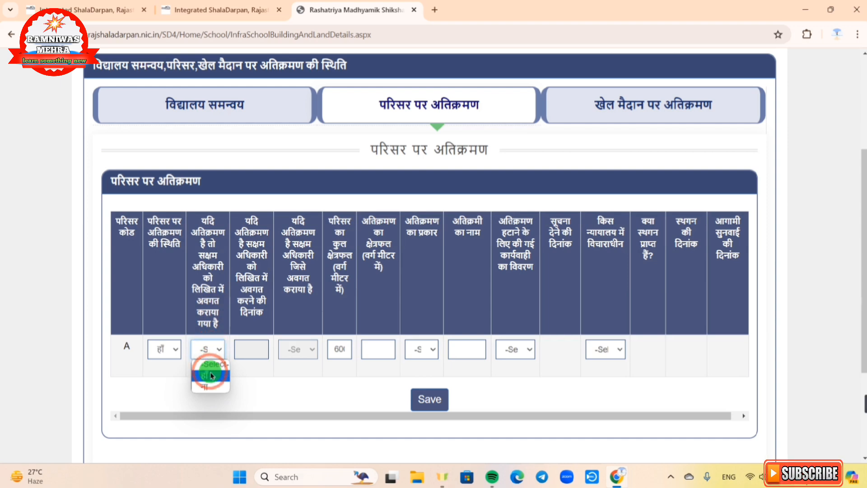
pyautogui.click(211, 376)
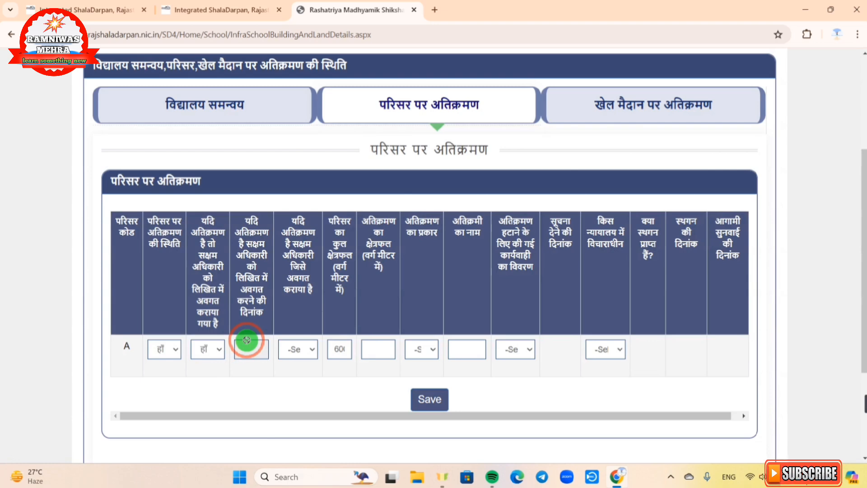
# Set the date of written intimation to the competent officer for campus A to 22 May 2018.
pyautogui.click(247, 346)
pyautogui.rightClick(249, 353)
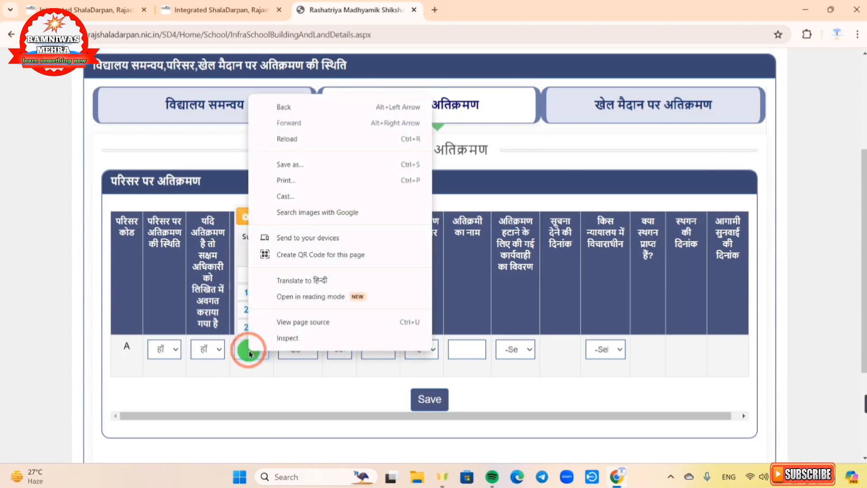
pyautogui.click(250, 352)
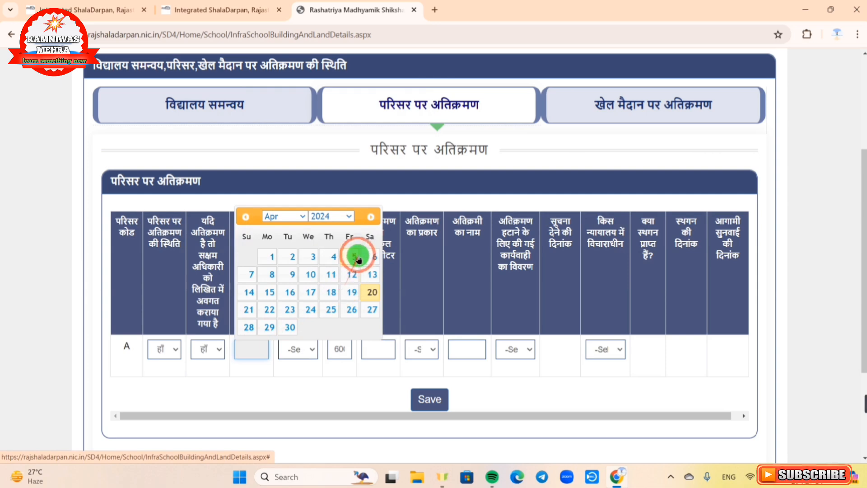
pyautogui.click(333, 216)
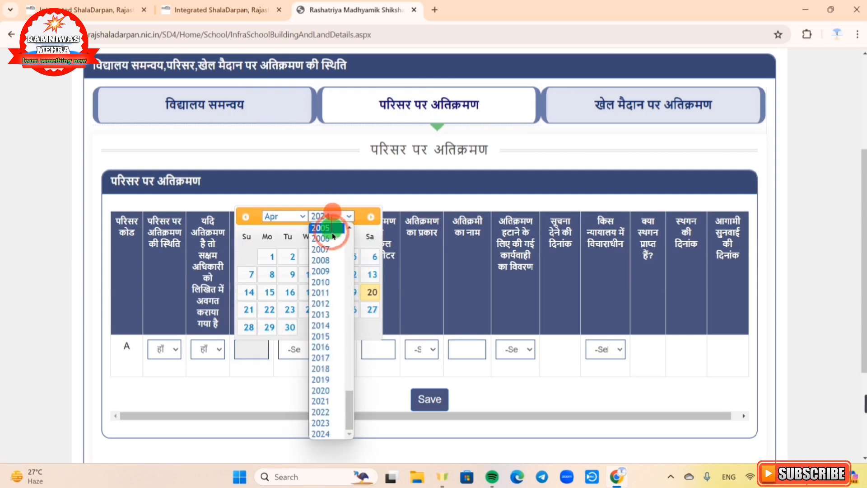
pyautogui.click(330, 368)
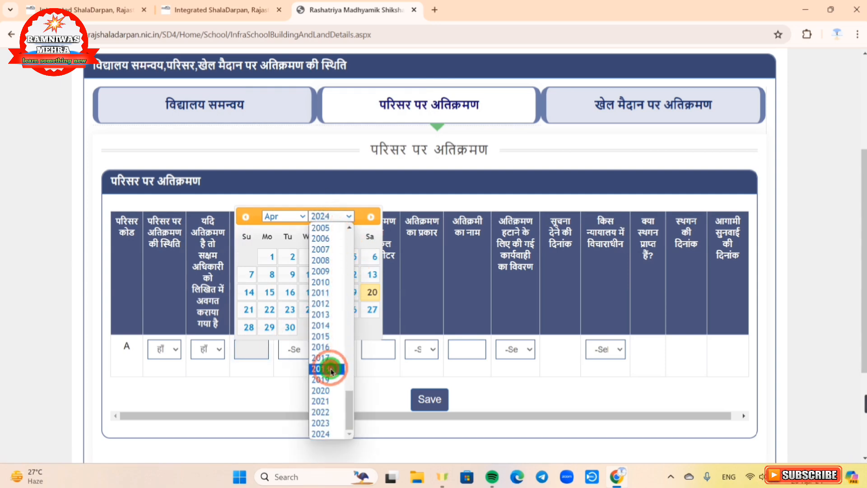
pyautogui.click(288, 216)
pyautogui.click(291, 271)
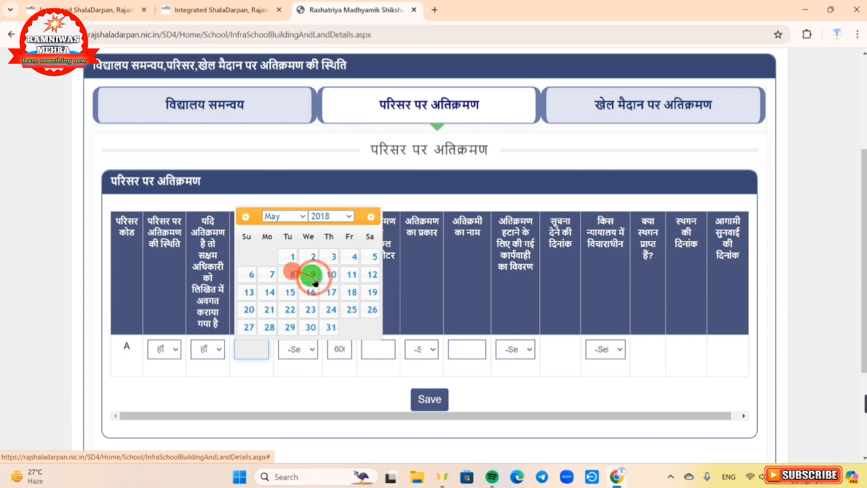
pyautogui.click(290, 309)
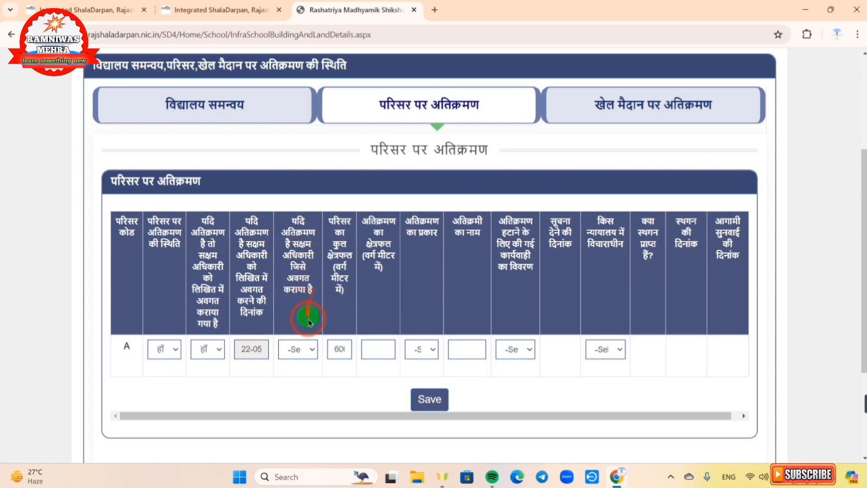
# For campus A, set the officer informed in writing to एस.डी.एम. and the encroachment type to आवास.
pyautogui.click(305, 350)
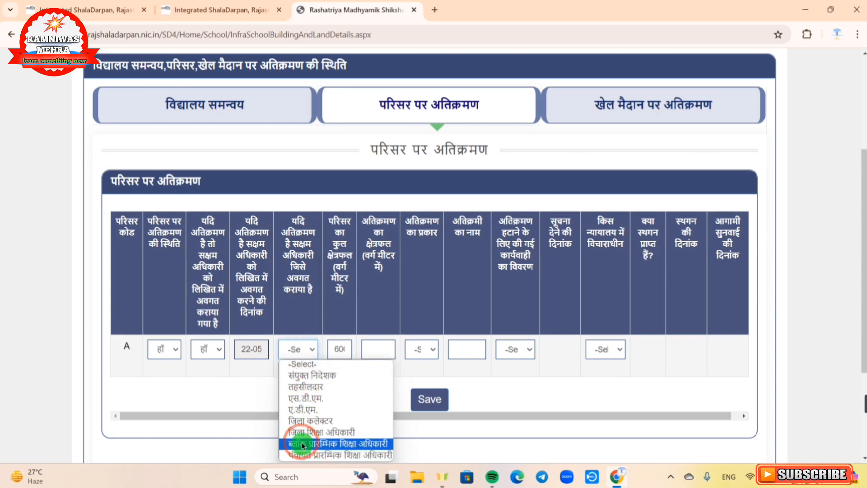
pyautogui.click(301, 398)
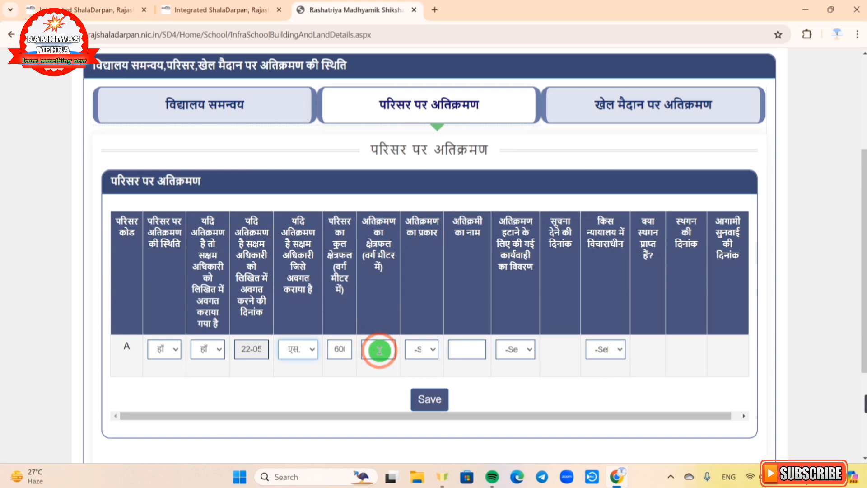
pyautogui.click(420, 350)
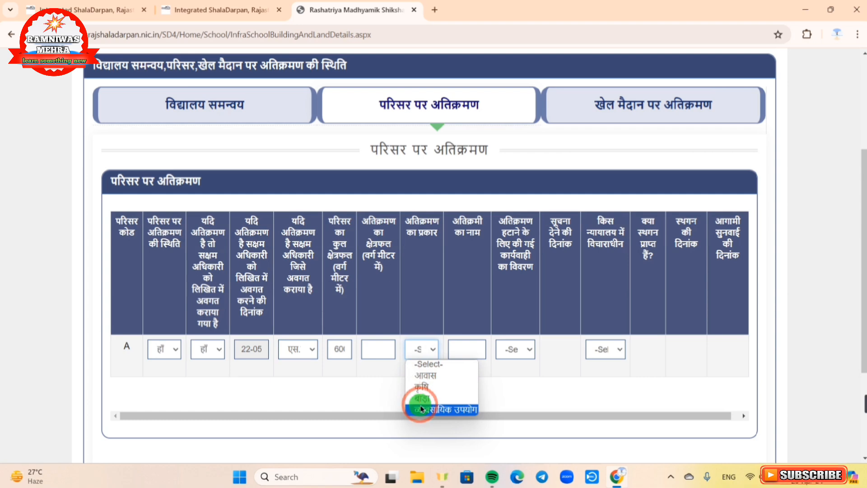
pyautogui.click(419, 376)
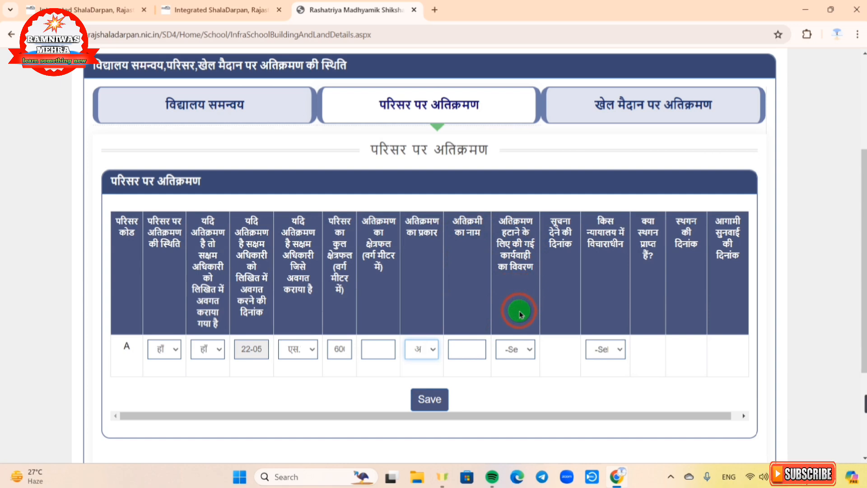
# Set campus A's encroachment removal action to तहसीलदार को लिखित में सूचना दी and its notice date to 20 April 2015.
pyautogui.click(520, 349)
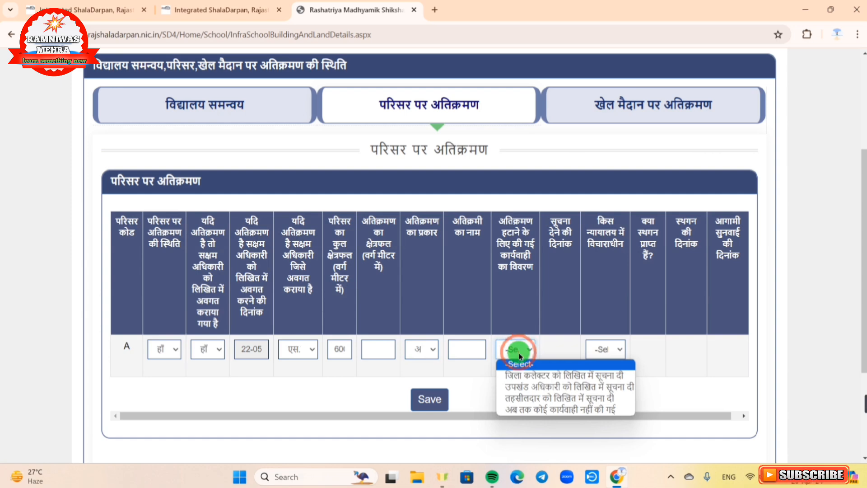
pyautogui.click(519, 399)
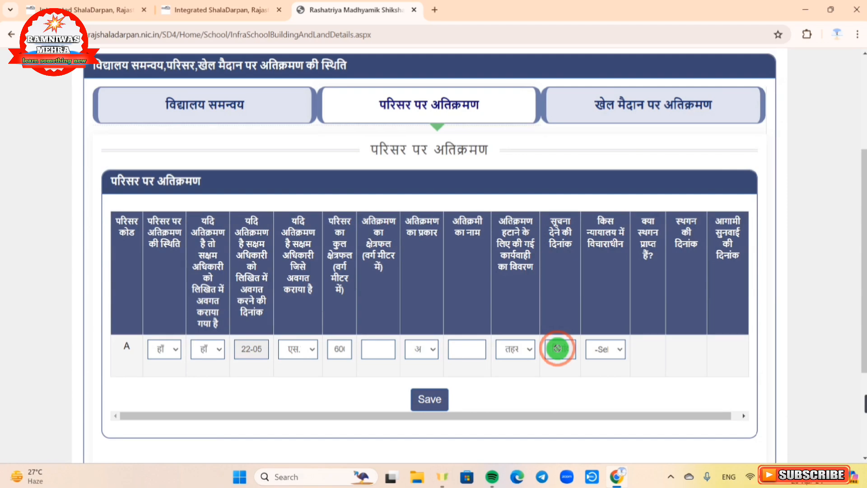
pyautogui.click(558, 349)
pyautogui.rightClick(558, 349)
pyautogui.click(558, 348)
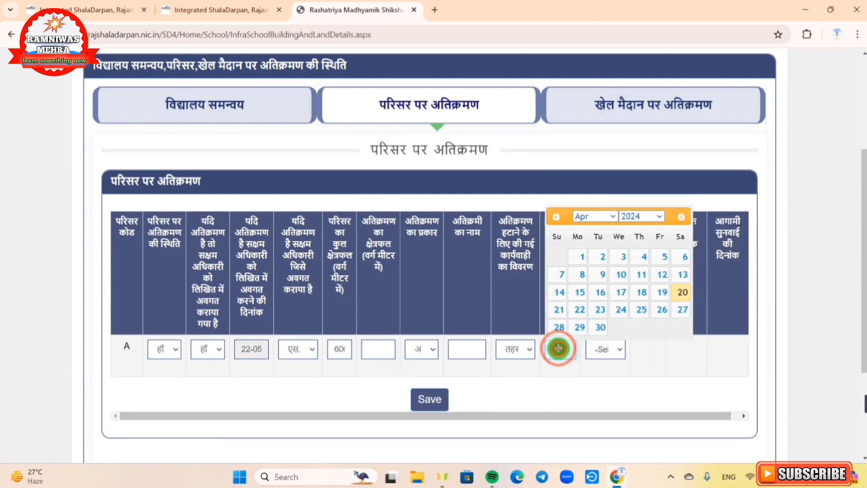
pyautogui.click(646, 216)
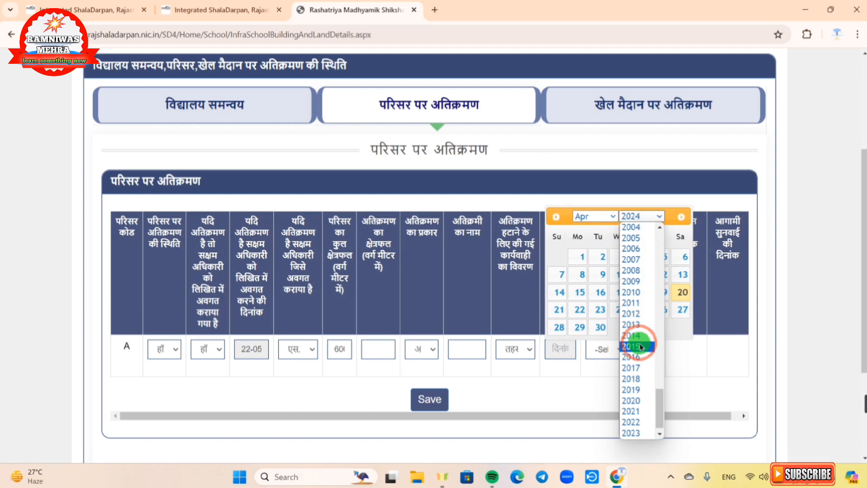
pyautogui.click(641, 346)
pyautogui.click(582, 310)
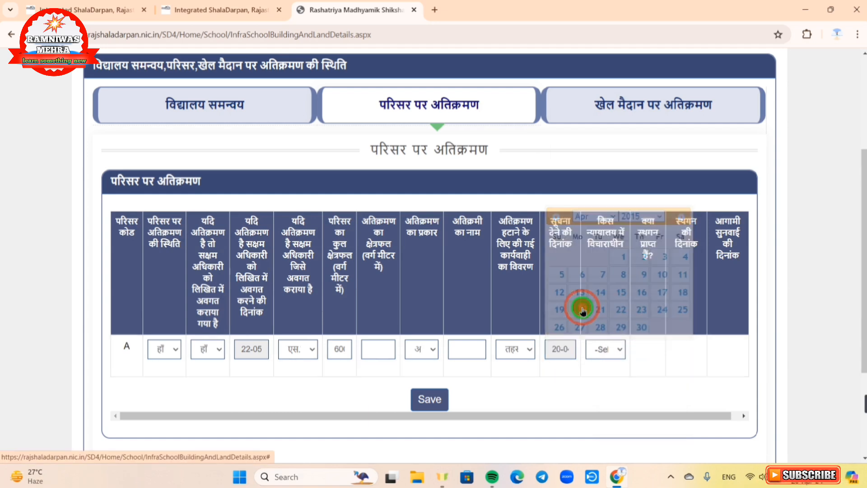
pyautogui.click(556, 355)
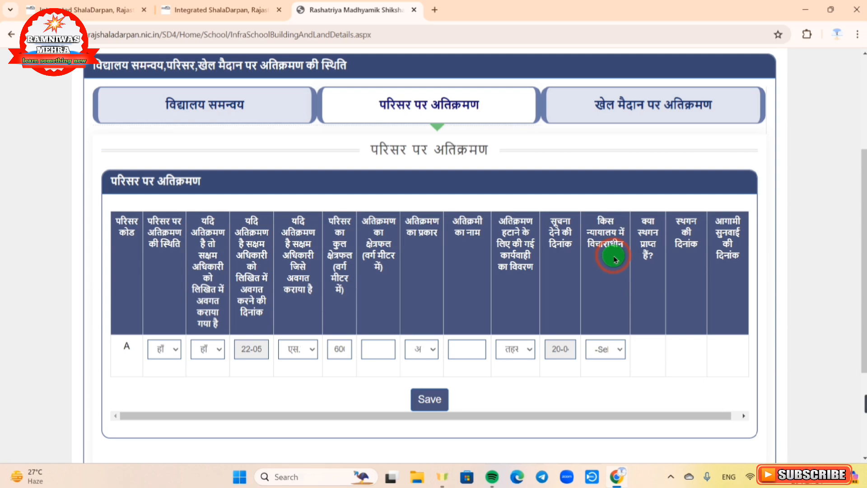
# Set the court where campus A's encroachment is under consideration to No Cases Pending in Court.
pyautogui.click(619, 349)
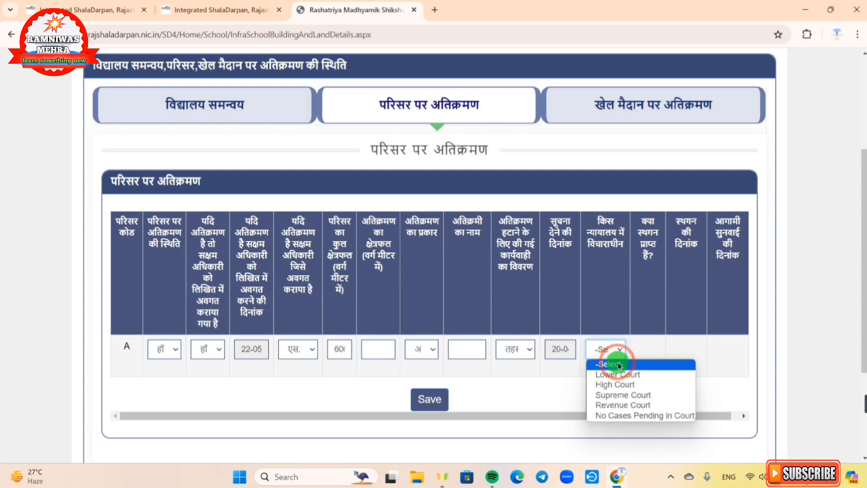
pyautogui.click(616, 416)
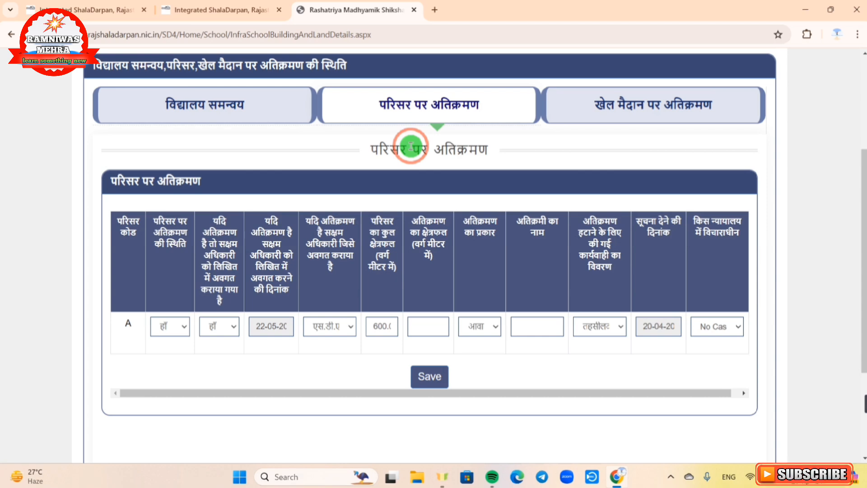
# Change campus A's encroachment status to ना, save the campus encroachment section and dismiss the message.
pyautogui.click(166, 332)
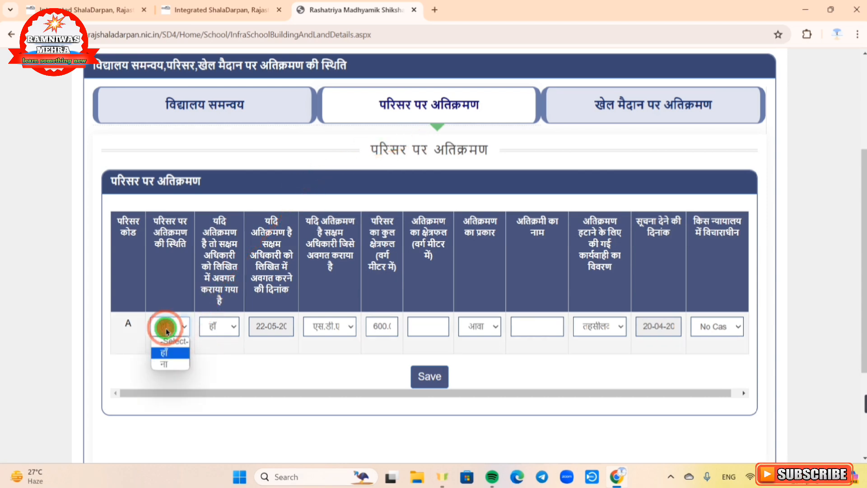
pyautogui.click(166, 364)
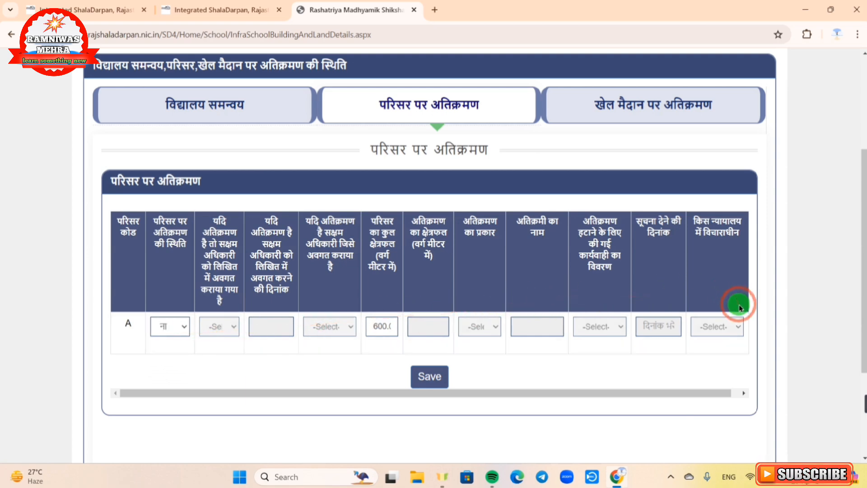
pyautogui.click(427, 378)
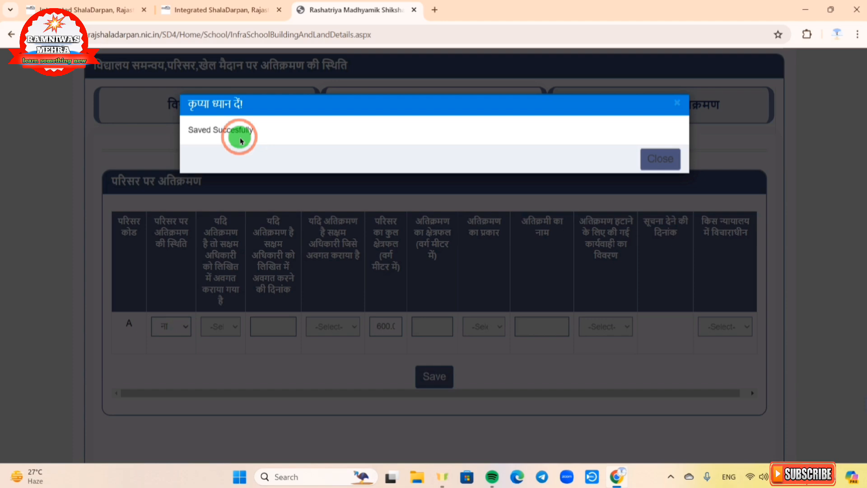
pyautogui.click(656, 159)
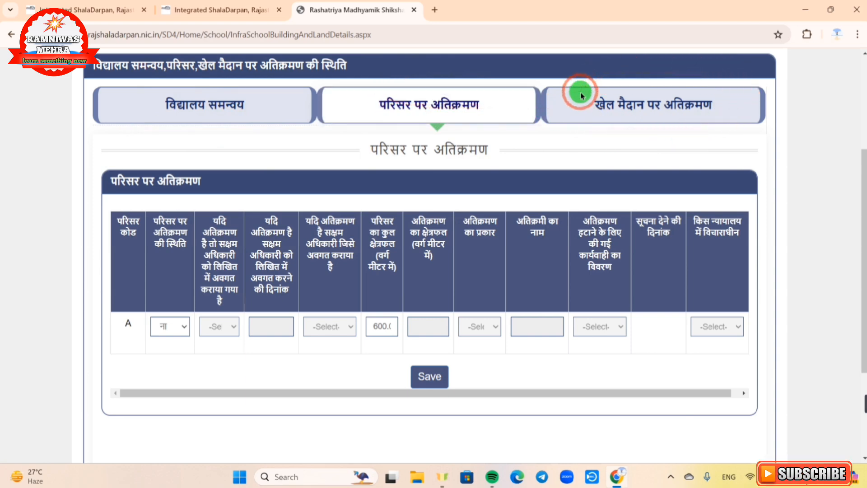
# In the खेल मैदान पर अतिक्रमण section, set playground encroachment and written intimation to the competent officer both to हाँ.
pyautogui.click(603, 105)
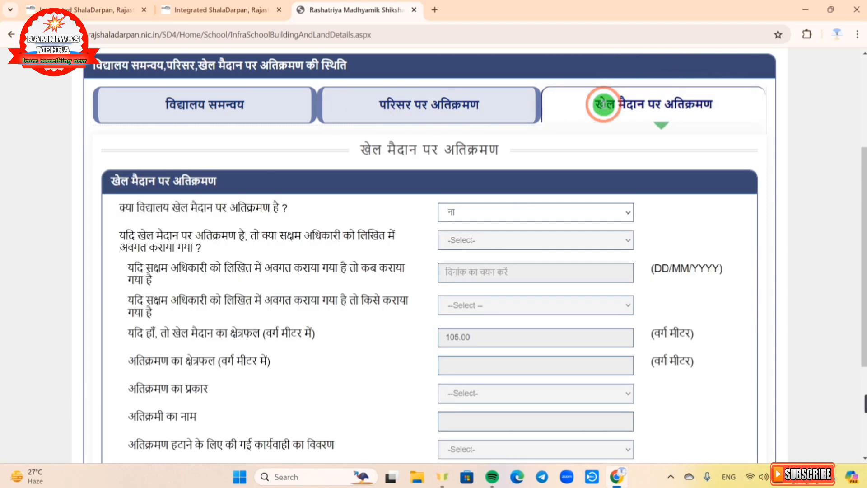
pyautogui.scroll(-3, 604, 105)
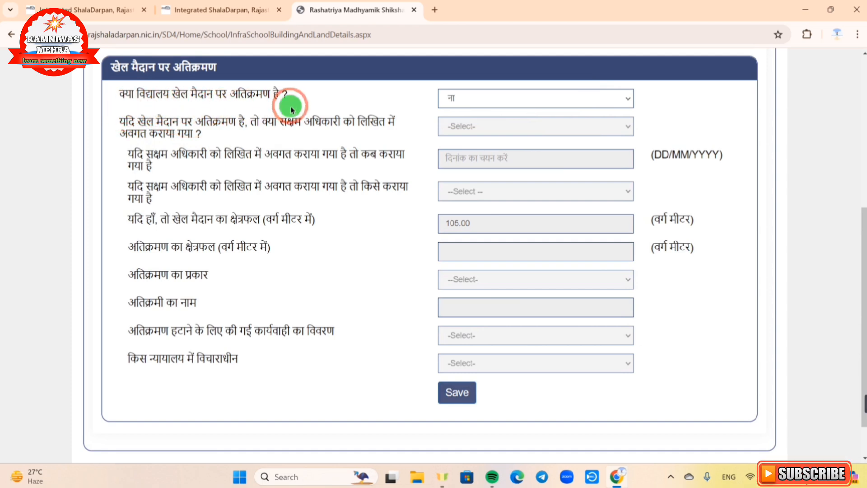
pyautogui.click(503, 101)
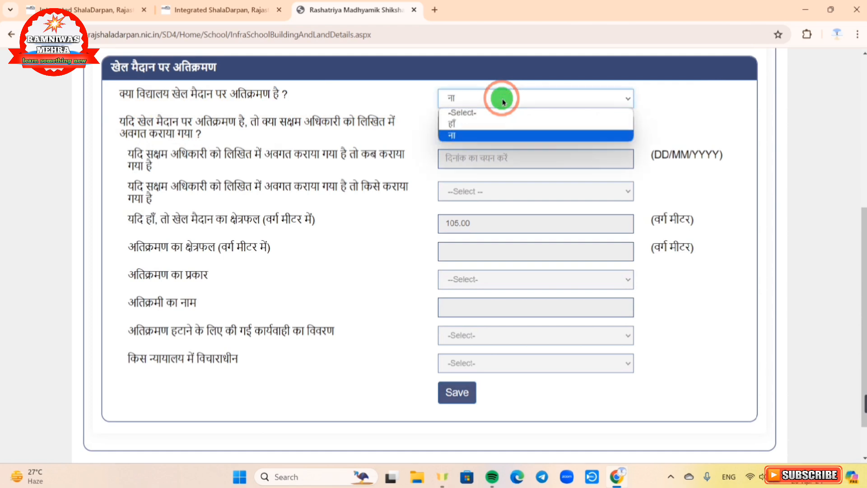
pyautogui.click(460, 122)
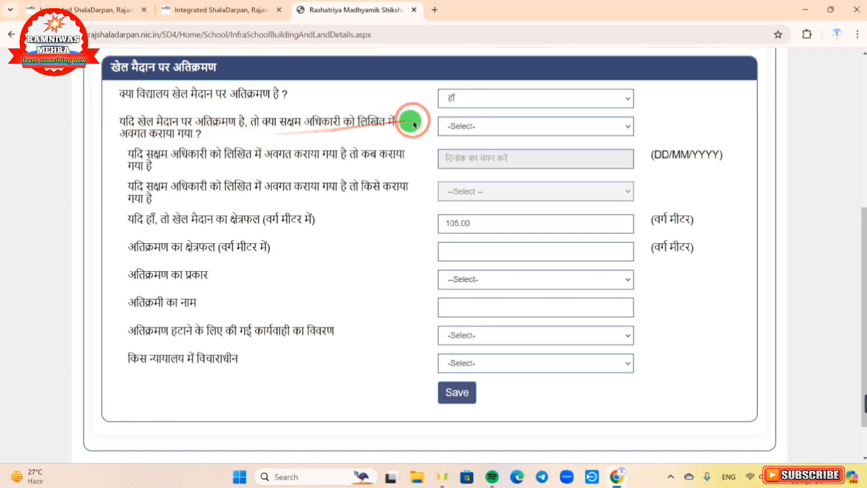
pyautogui.click(460, 124)
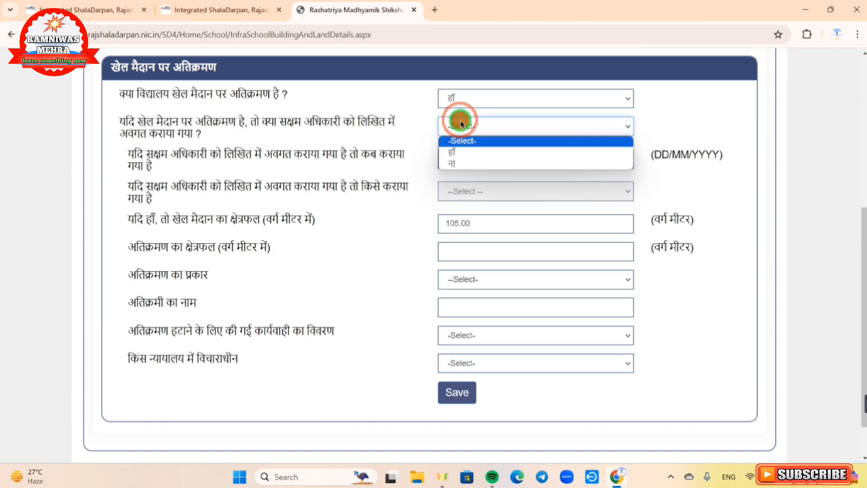
pyautogui.click(459, 151)
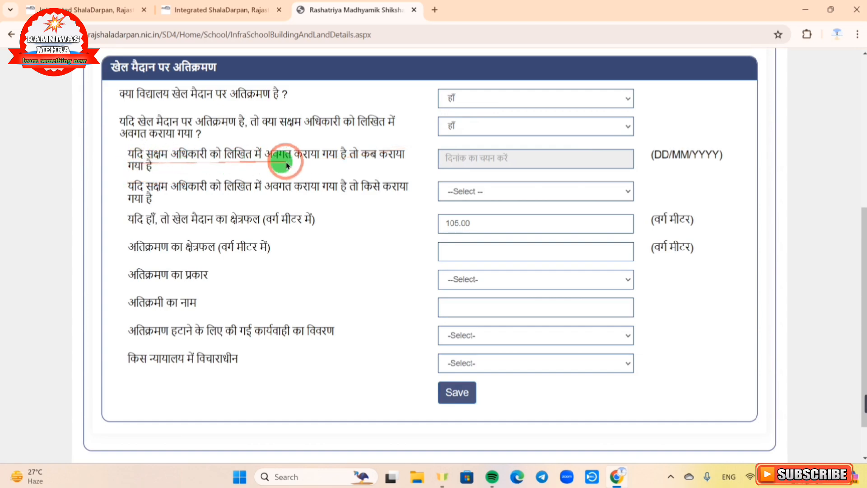
# Set the date of written intimation to the competent officer for the playground encroachment to 24 May 2016.
pyautogui.click(491, 156)
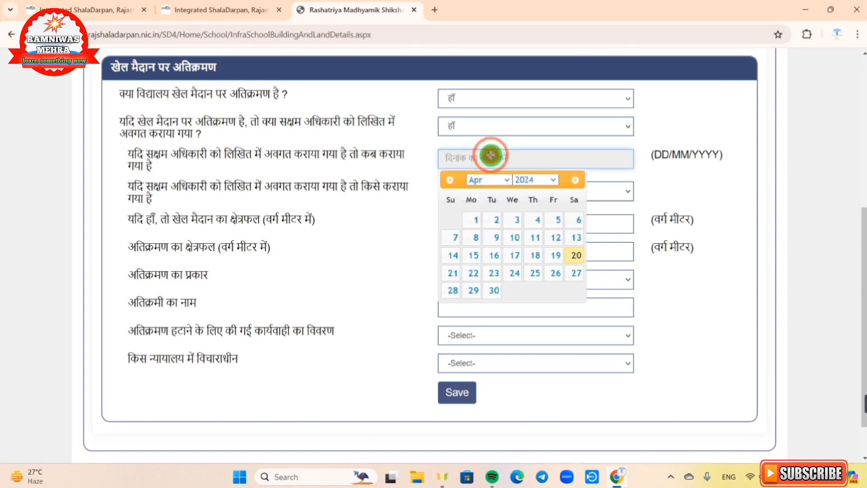
pyautogui.click(537, 180)
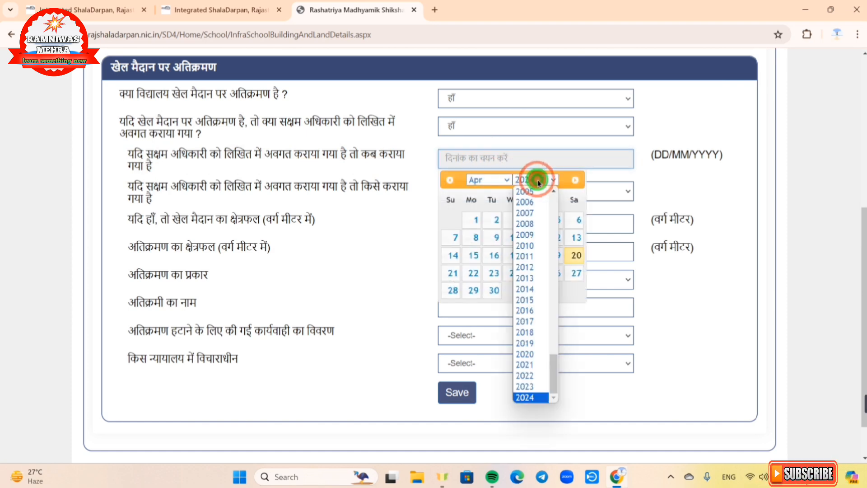
pyautogui.click(538, 310)
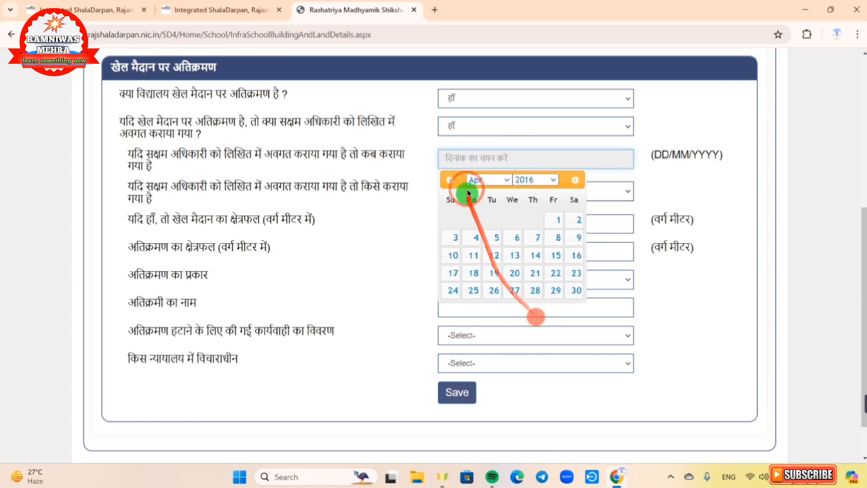
pyautogui.click(485, 178)
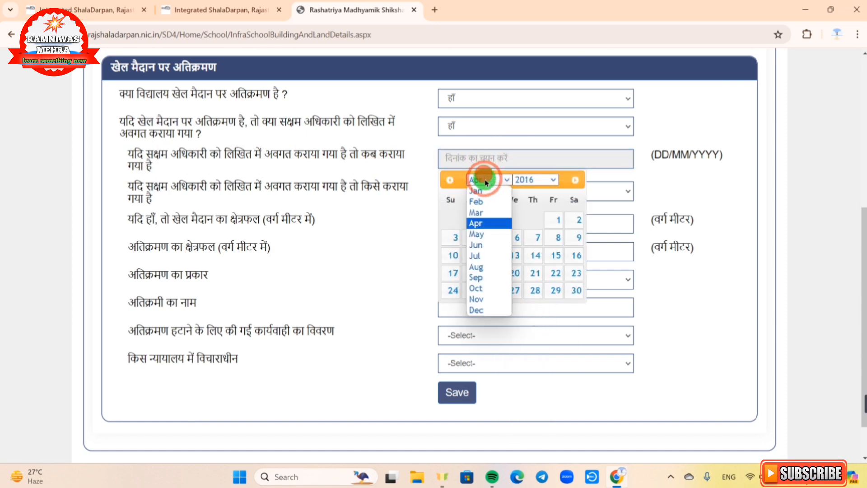
pyautogui.click(486, 233)
pyautogui.click(495, 273)
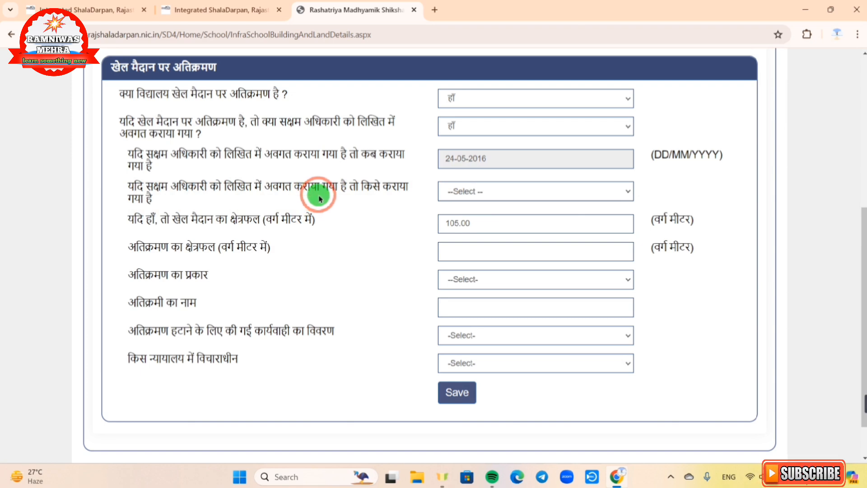
# For the playground, set the officer informed in writing to एस.डी.एम and the encroachment type to कृषि.
pyautogui.click(466, 189)
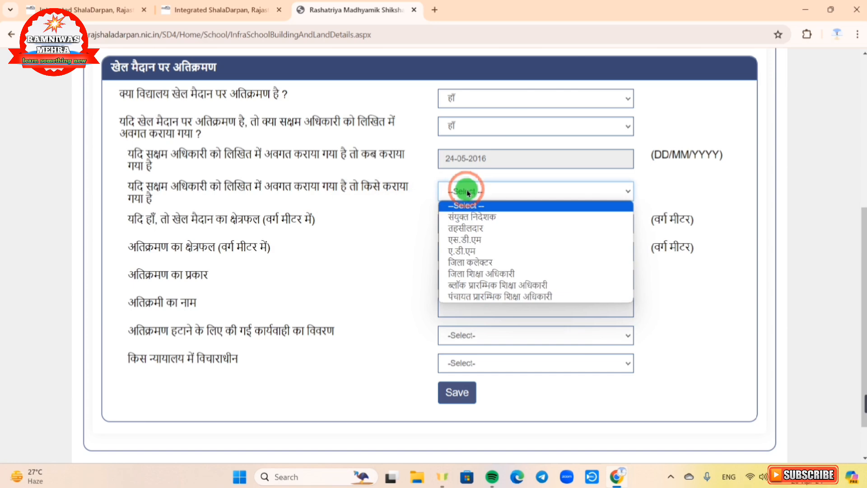
pyautogui.click(461, 240)
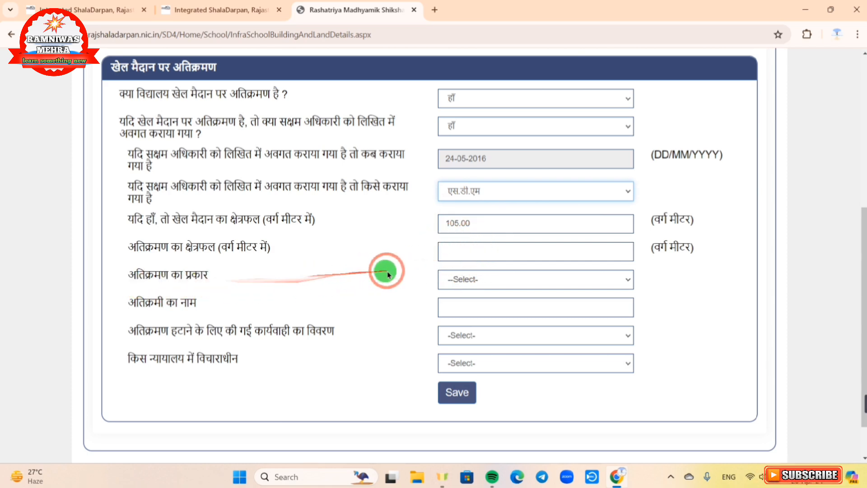
pyautogui.click(462, 279)
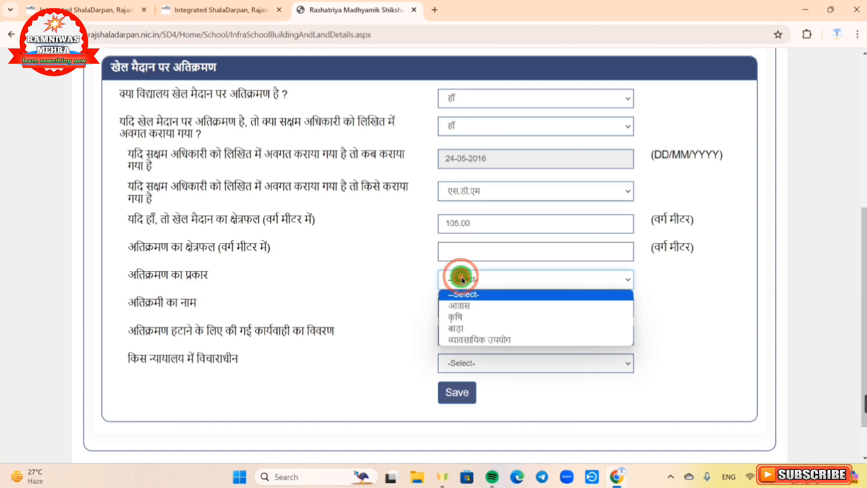
pyautogui.click(463, 318)
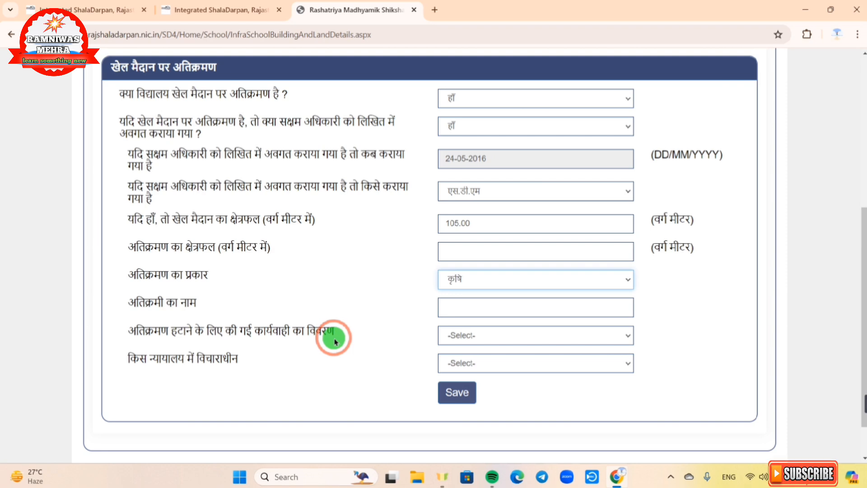
# Set the action taken to remove the playground encroachment to तहसीलदार को लिखित में सूचना दी, with 17 July 2018 as the notice date.
pyautogui.click(468, 333)
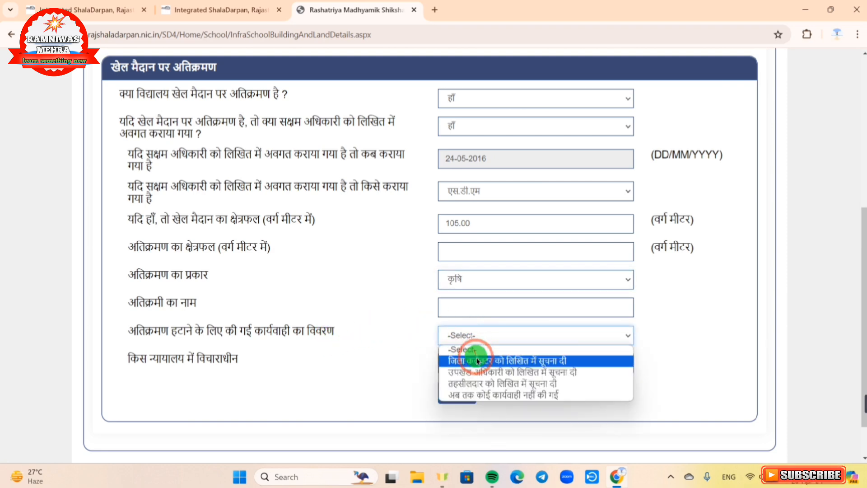
pyautogui.click(479, 384)
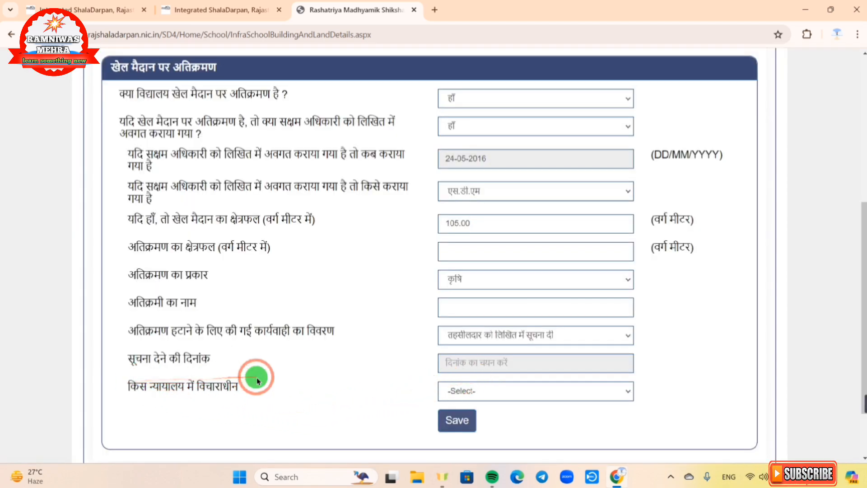
pyautogui.click(466, 363)
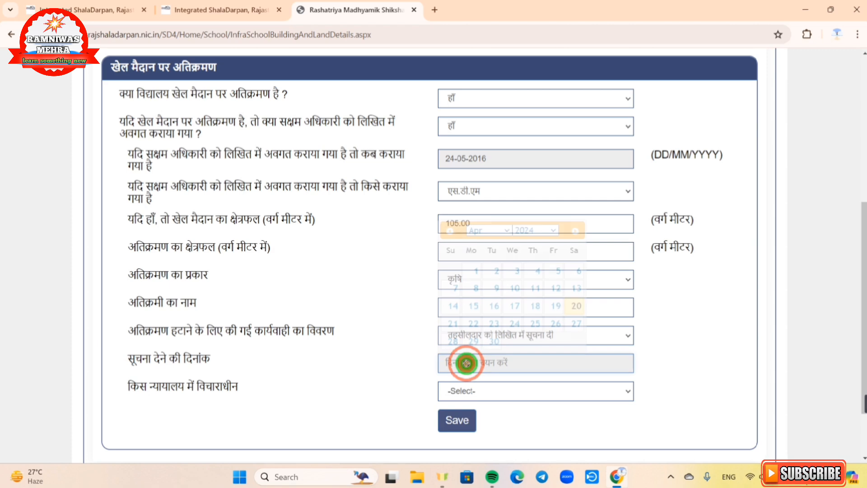
pyautogui.click(531, 232)
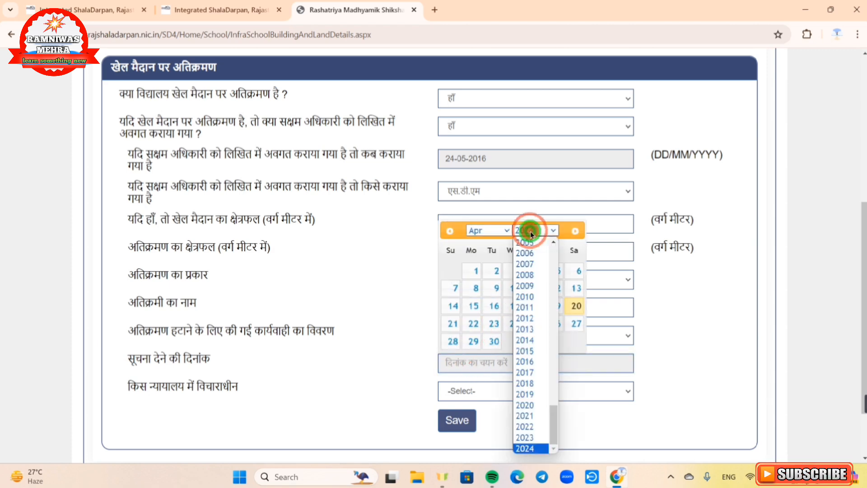
pyautogui.click(533, 384)
pyautogui.click(485, 229)
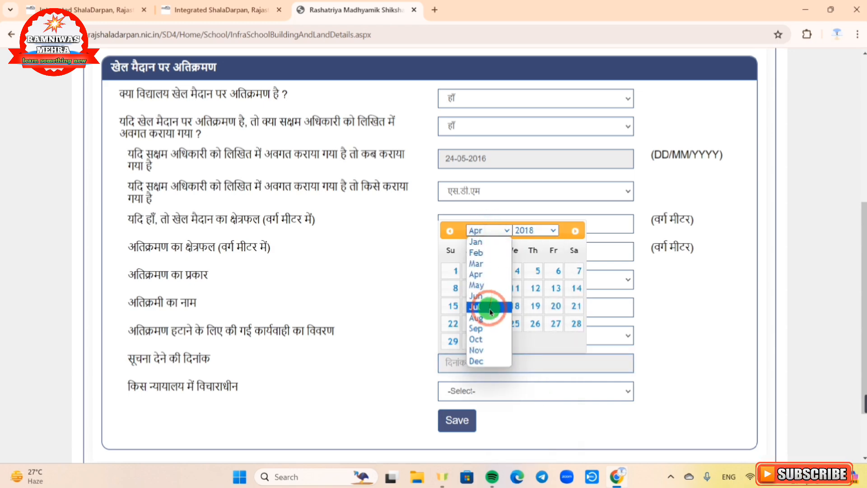
pyautogui.click(490, 311)
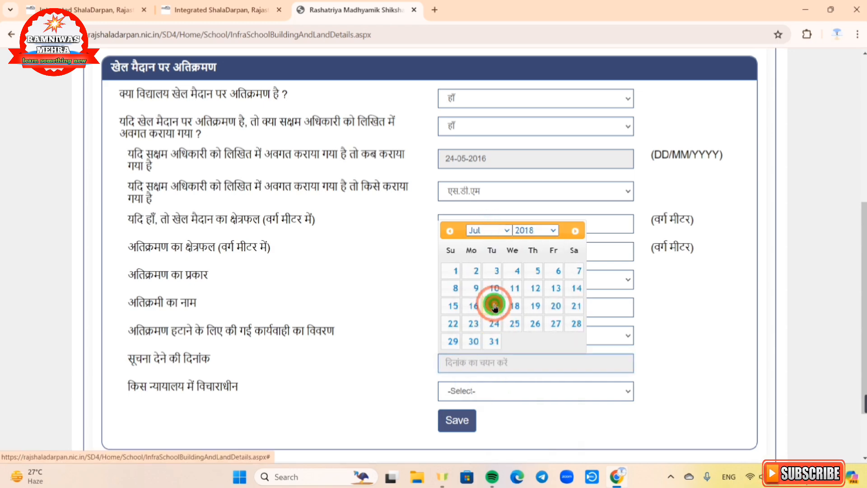
pyautogui.click(495, 305)
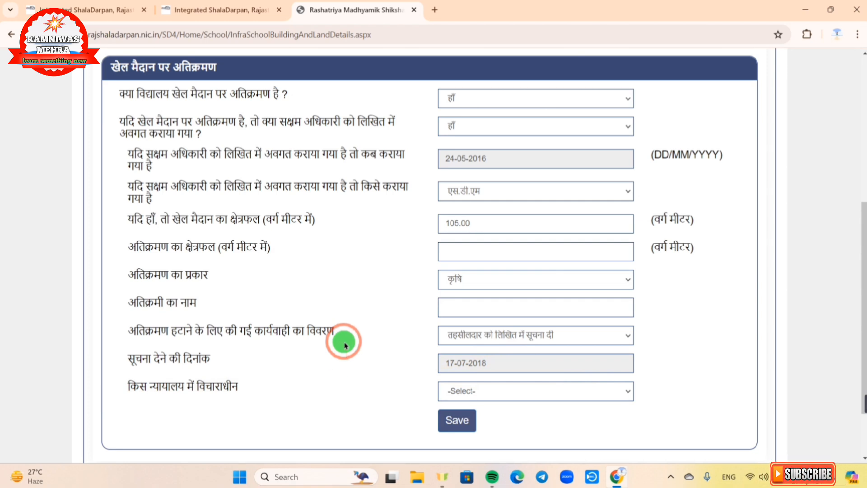
# Set the court where the playground encroachment case is pending to No Cases Pending in Court.
pyautogui.click(558, 397)
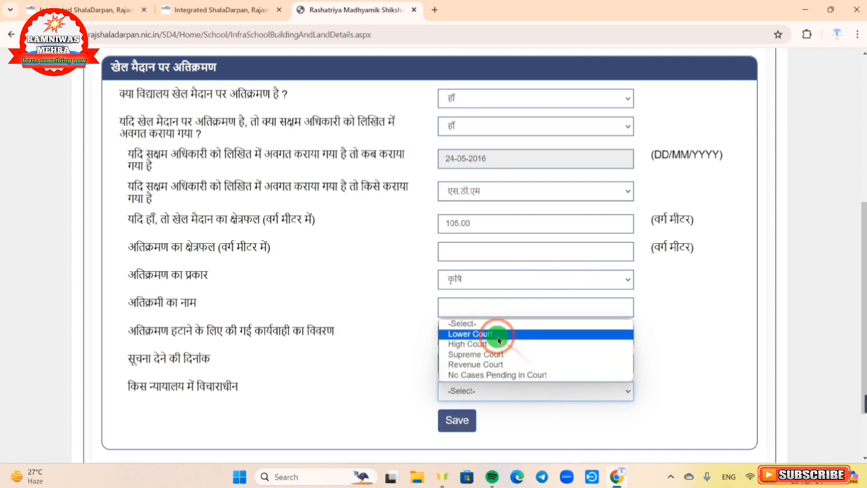
pyautogui.click(509, 374)
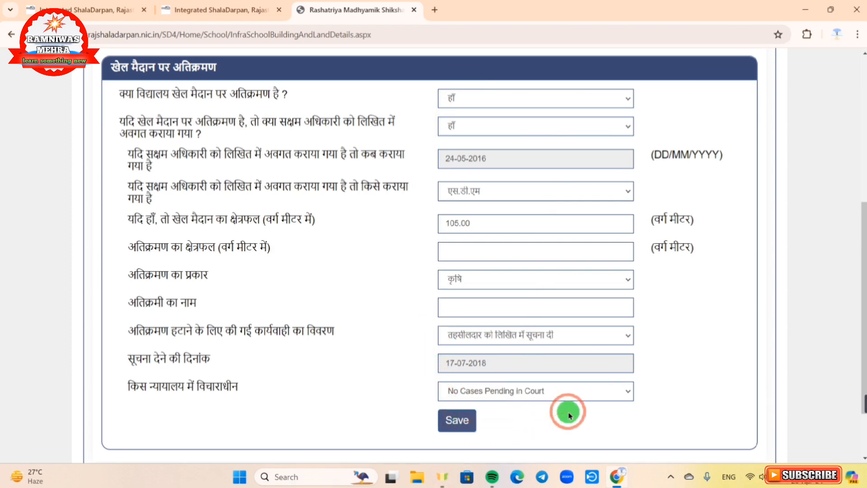
# Change the playground encroachment status to ना, save the खेल मैदान पर अतिक्रमण section and dismiss the message.
pyautogui.click(492, 97)
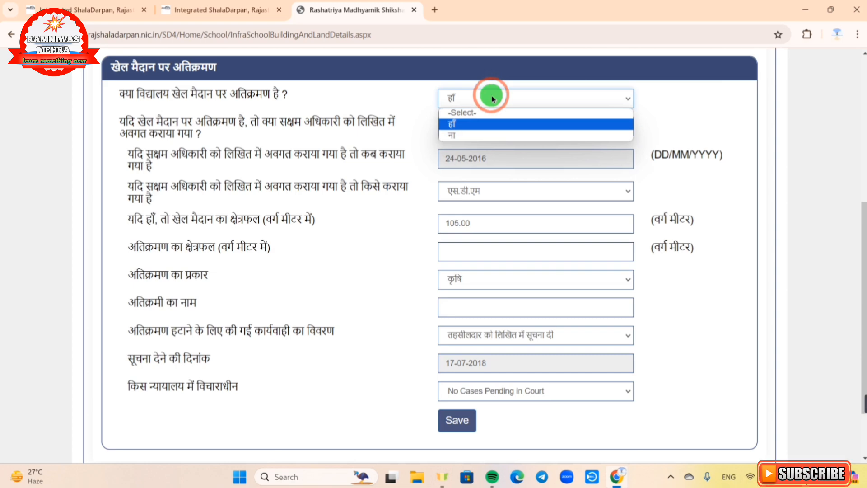
pyautogui.click(486, 136)
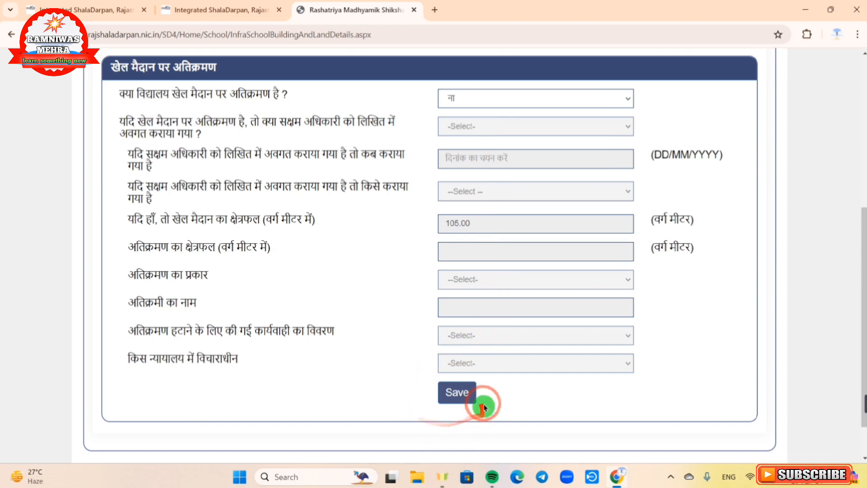
pyautogui.click(460, 392)
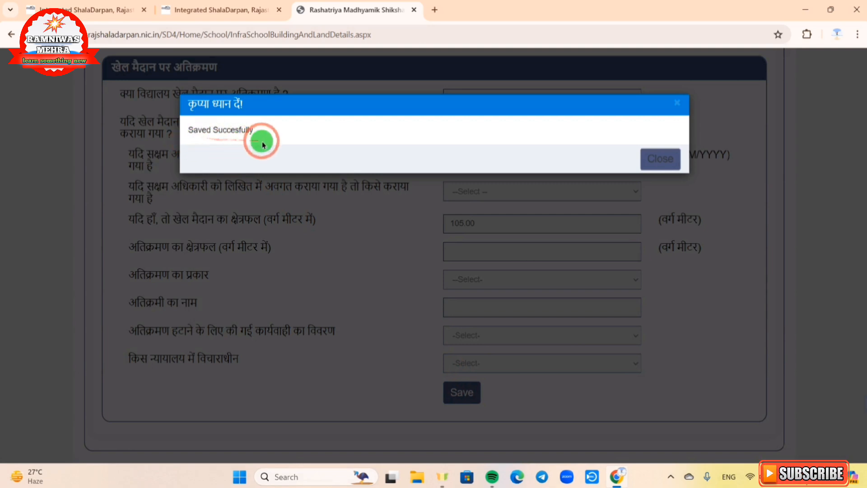
pyautogui.click(660, 159)
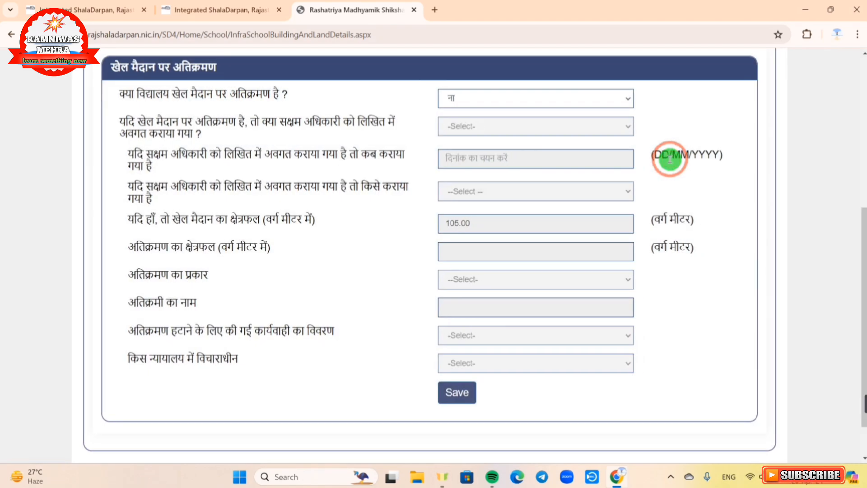
pyautogui.scroll(3, 670, 158)
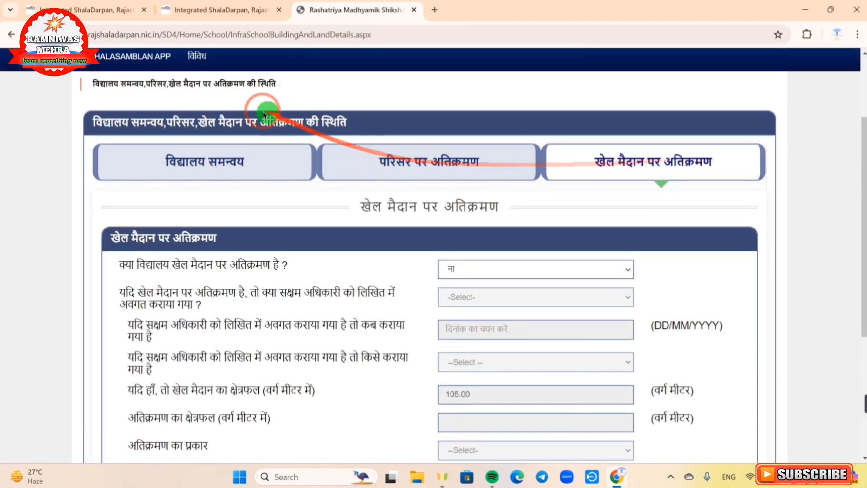